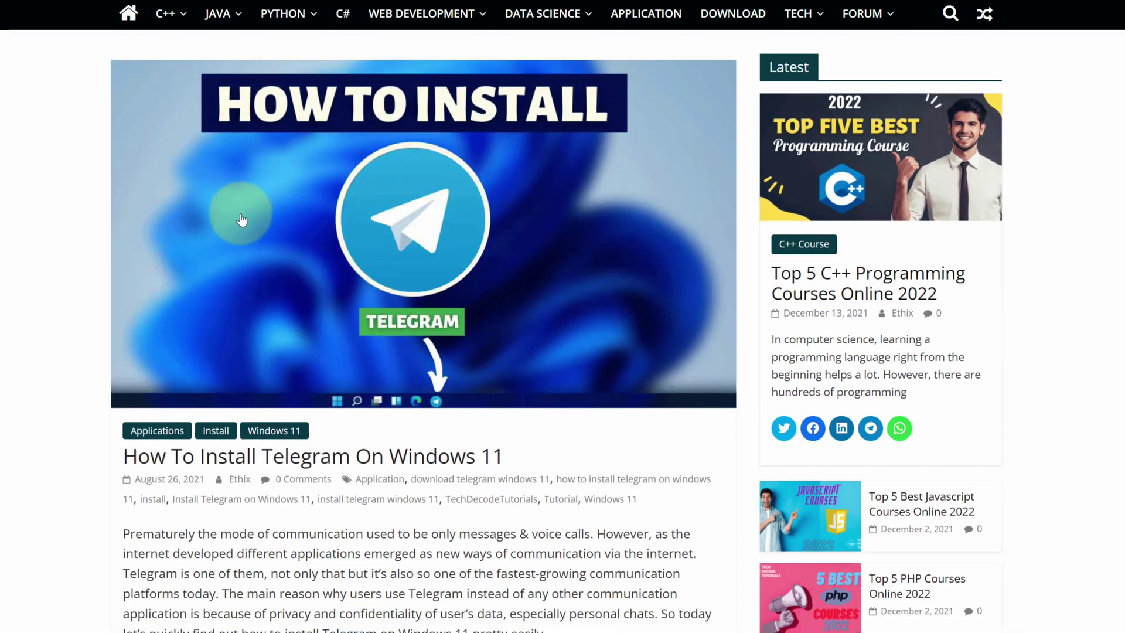
Look over the Telegram installation article, examining its Step 1 download and Step 2 install sections.
{"action": "scroll", "coordinate": [241, 214], "scroll_direction": "down", "scroll_amount": 5}
{"action": "scroll", "coordinate": [241, 214], "scroll_direction": "down", "scroll_amount": 4}
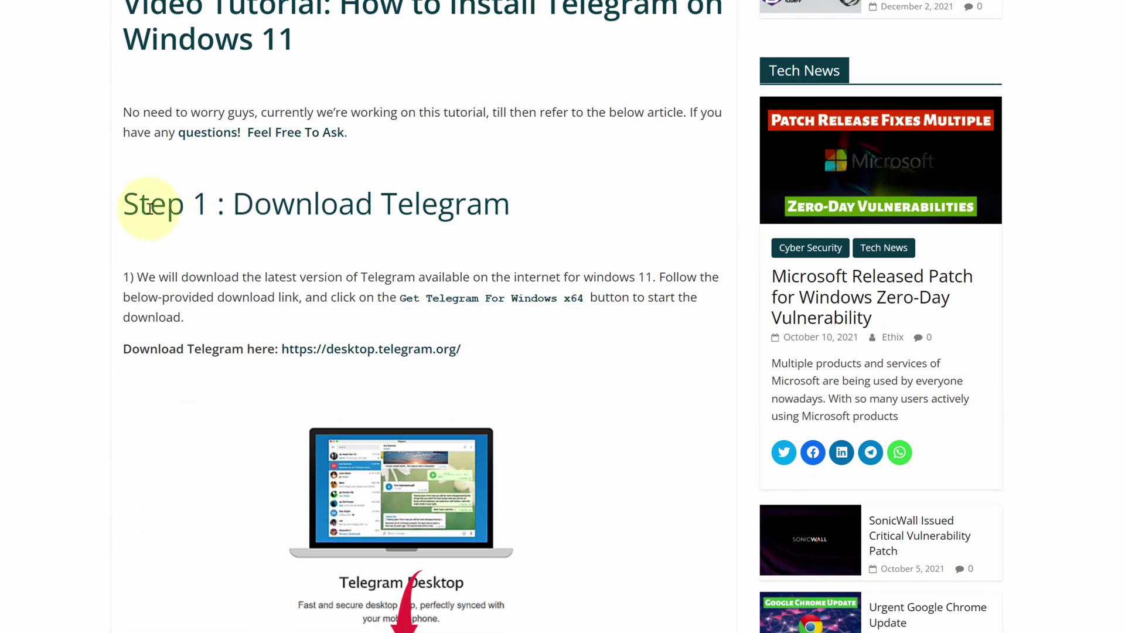
{"action": "left_click_drag", "start_coordinate": [165, 204], "coordinate": [515, 201]}
{"action": "scroll", "coordinate": [515, 201], "scroll_direction": "down", "scroll_amount": 9}
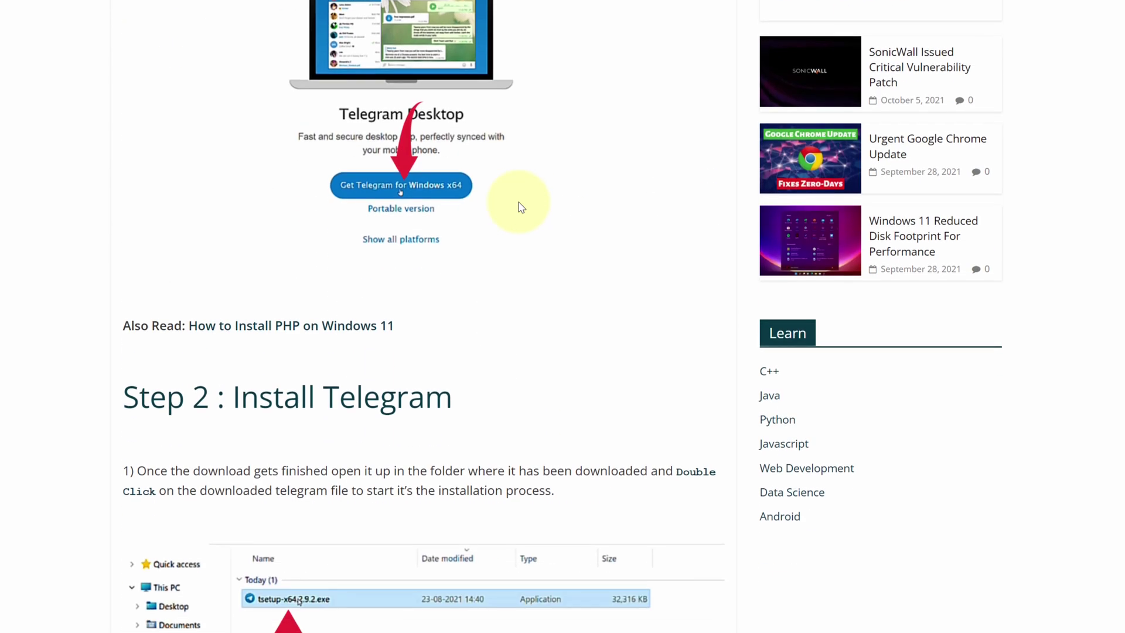
{"action": "left_click_drag", "start_coordinate": [125, 163], "coordinate": [327, 162]}
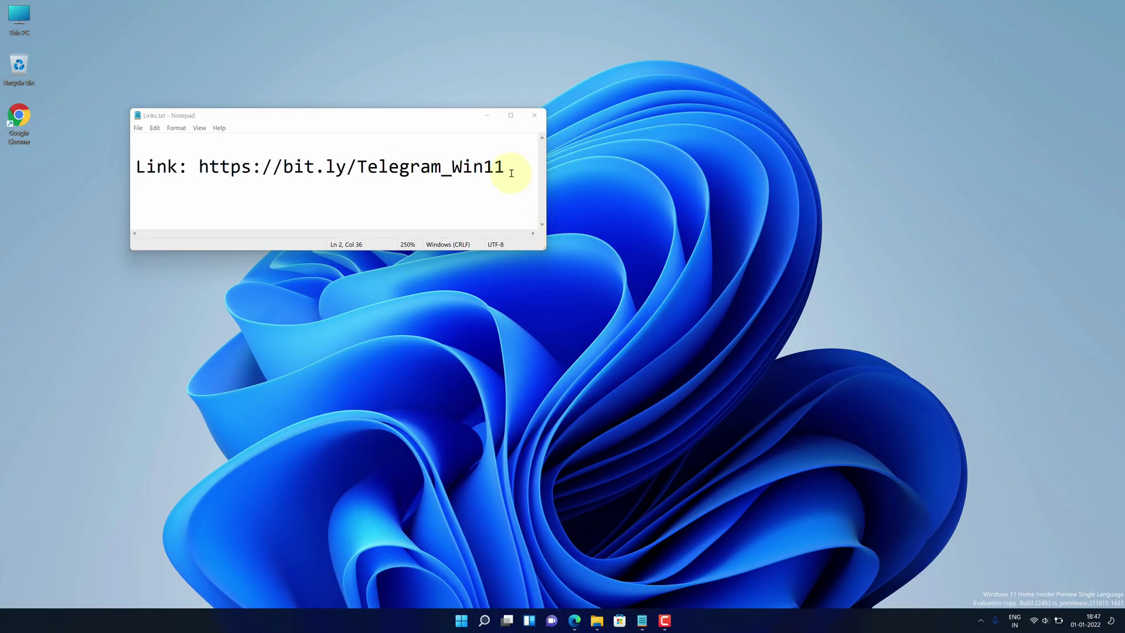
{"action": "left_click_drag", "start_coordinate": [511, 174], "coordinate": [201, 172]}
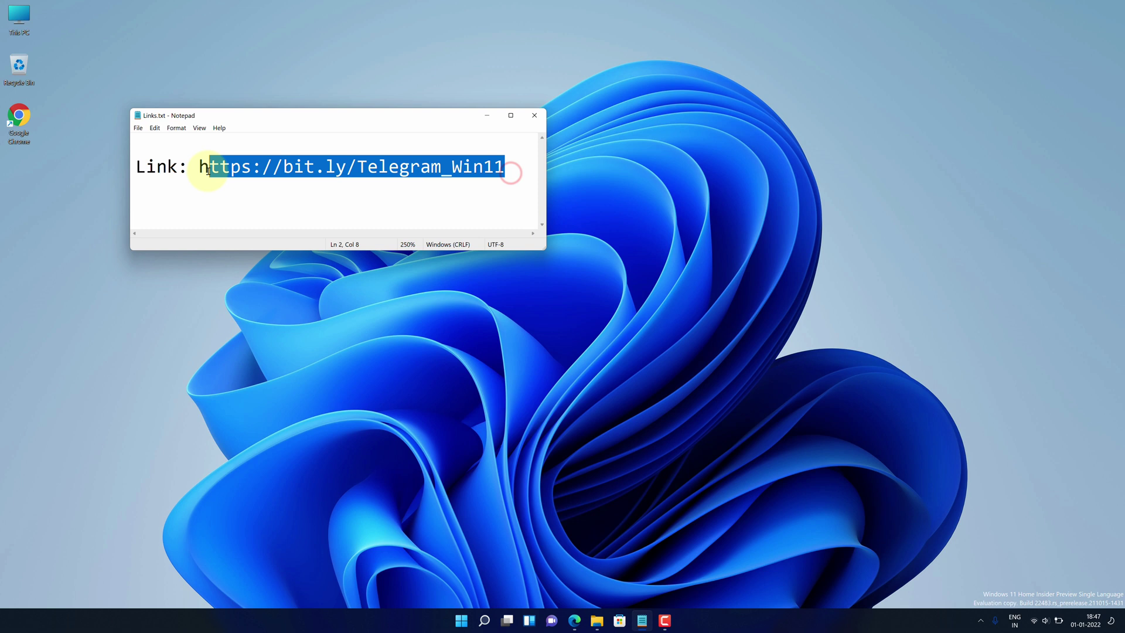
{"action": "right_click", "coordinate": [203, 172]}
{"action": "left_click", "coordinate": [215, 204]}
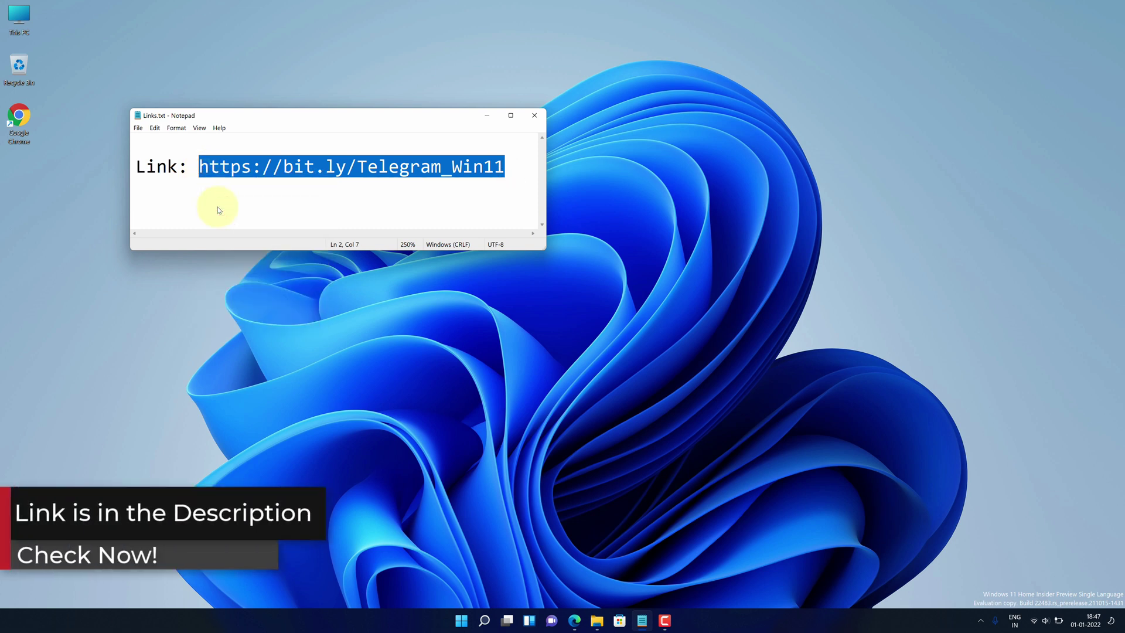
{"action": "double_click", "coordinate": [19, 115]}
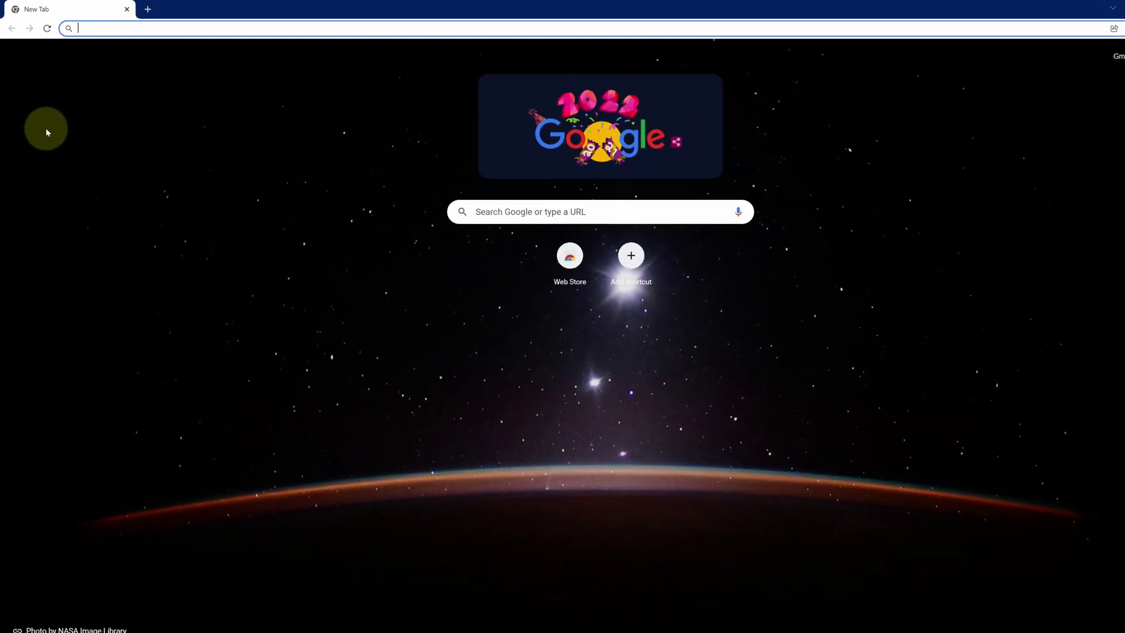
{"action": "right_click", "coordinate": [90, 27]}
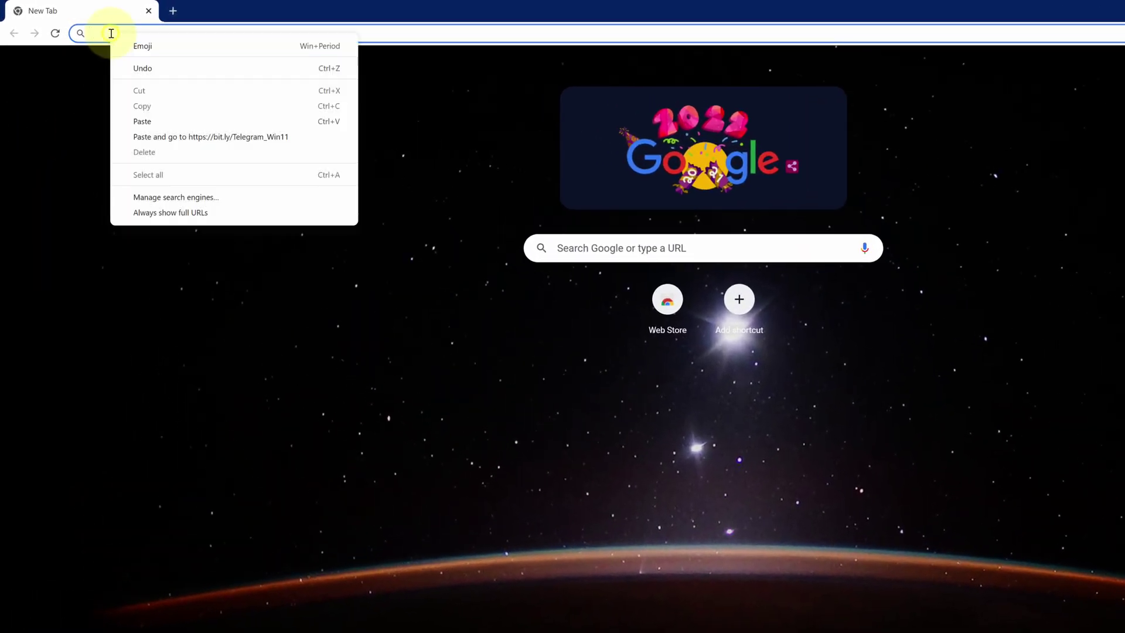
{"action": "left_click", "coordinate": [141, 119]}
{"action": "key", "text": "Return"}
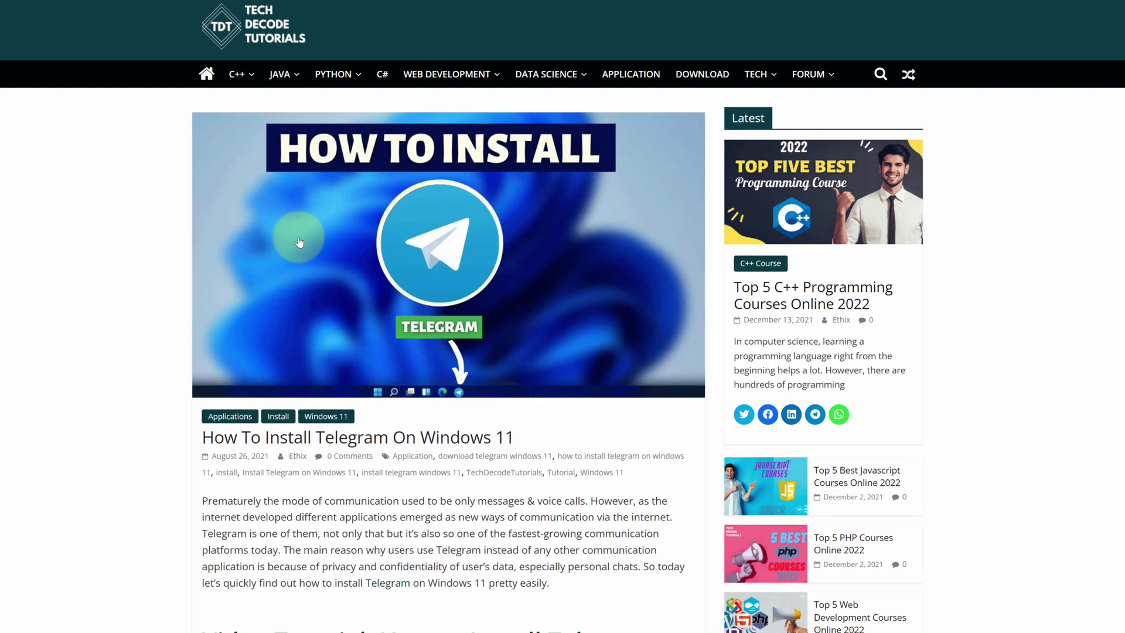
Read through the article's sections on downloading and installing Telegram on Windows 11.
{"action": "scroll", "coordinate": [355, 242], "scroll_direction": "down", "scroll_amount": 2}
{"action": "scroll", "coordinate": [299, 242], "scroll_direction": "down", "scroll_amount": 8}
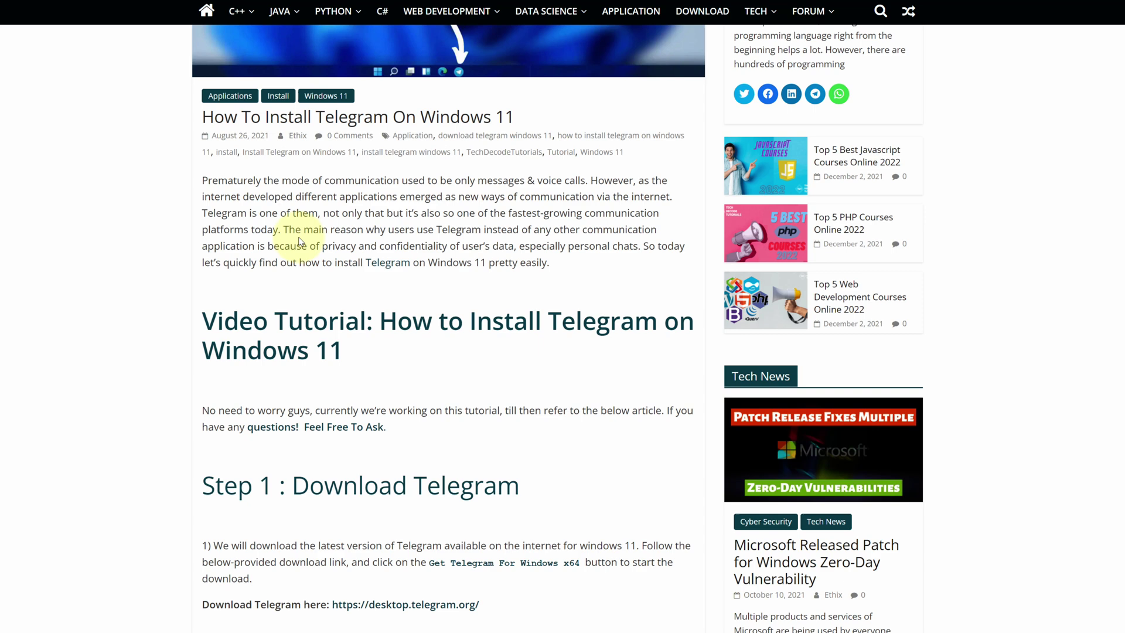
{"action": "left_click_drag", "start_coordinate": [203, 229], "coordinate": [527, 229]}
{"action": "scroll", "coordinate": [527, 229], "scroll_direction": "down", "scroll_amount": 8}
{"action": "scroll", "coordinate": [528, 229], "scroll_direction": "down", "scroll_amount": 2}
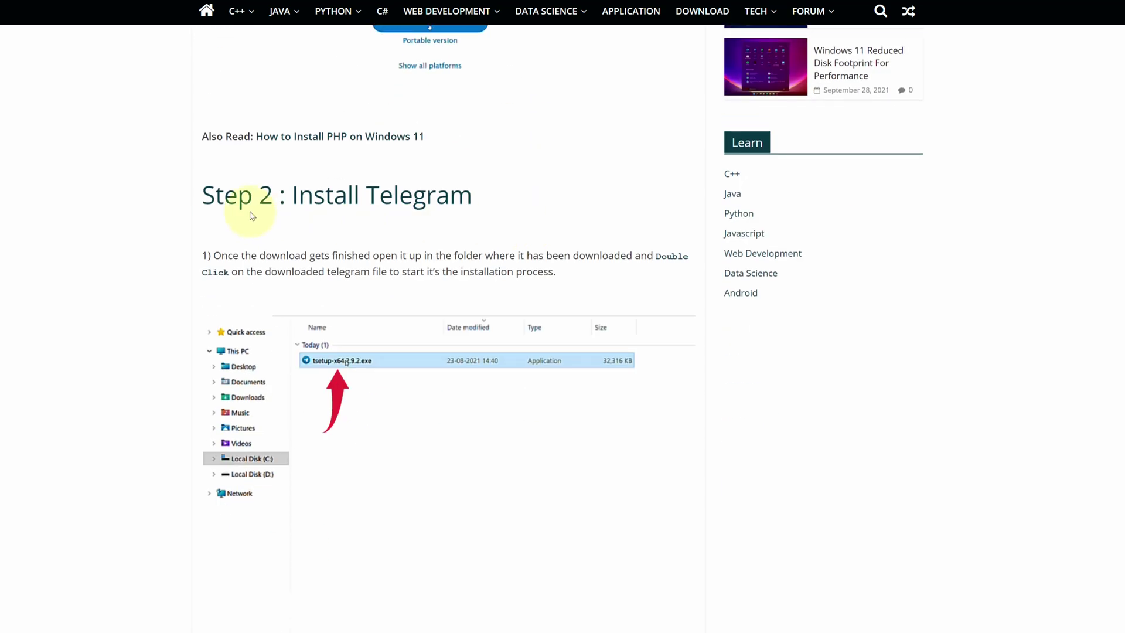
{"action": "left_click_drag", "start_coordinate": [209, 198], "coordinate": [499, 203]}
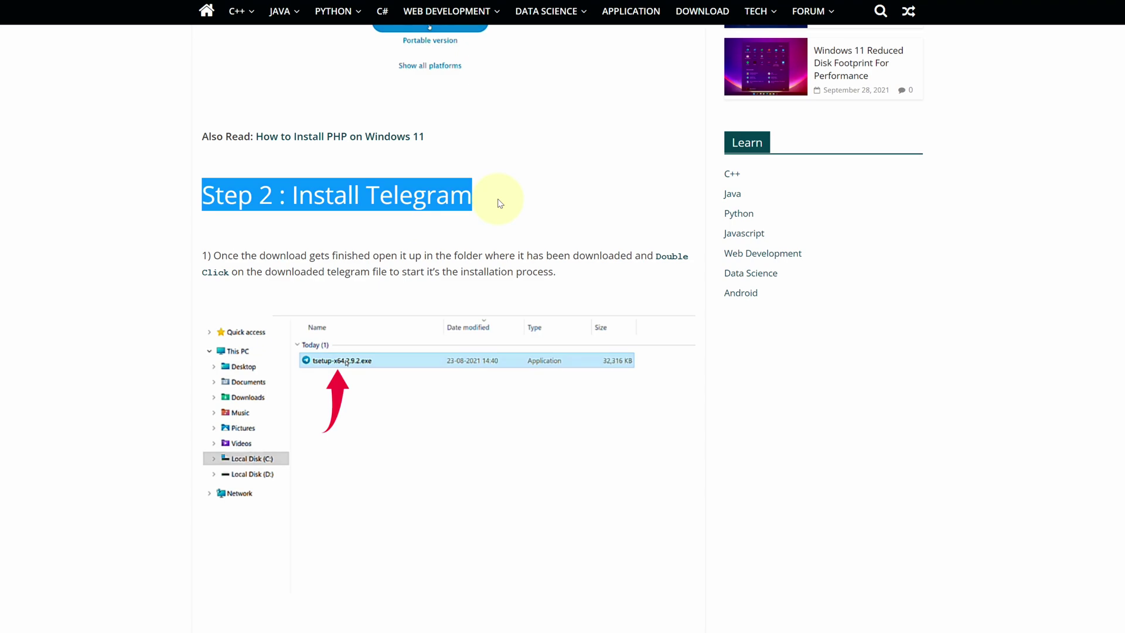
{"action": "scroll", "coordinate": [478, 314], "scroll_direction": "up", "scroll_amount": 14}
{"action": "scroll", "coordinate": [338, 268], "scroll_direction": "down", "scroll_amount": 4}
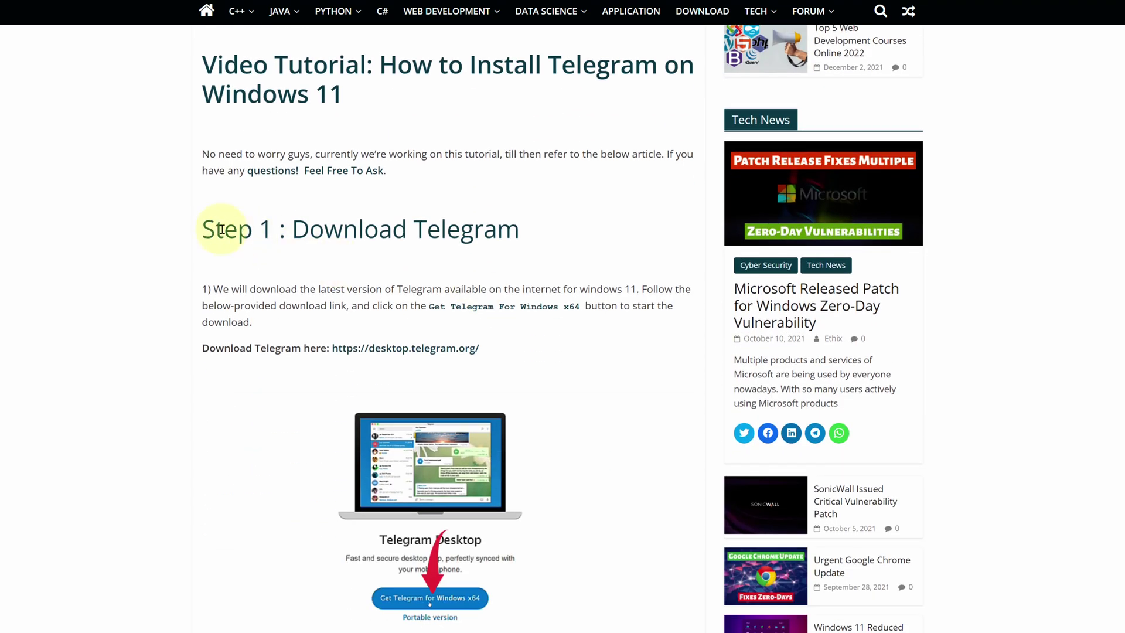
Follow the article's desktop.telegram.org link under Step 1 and download Telegram for Windows x64.
{"action": "left_click_drag", "start_coordinate": [202, 230], "coordinate": [279, 229]}
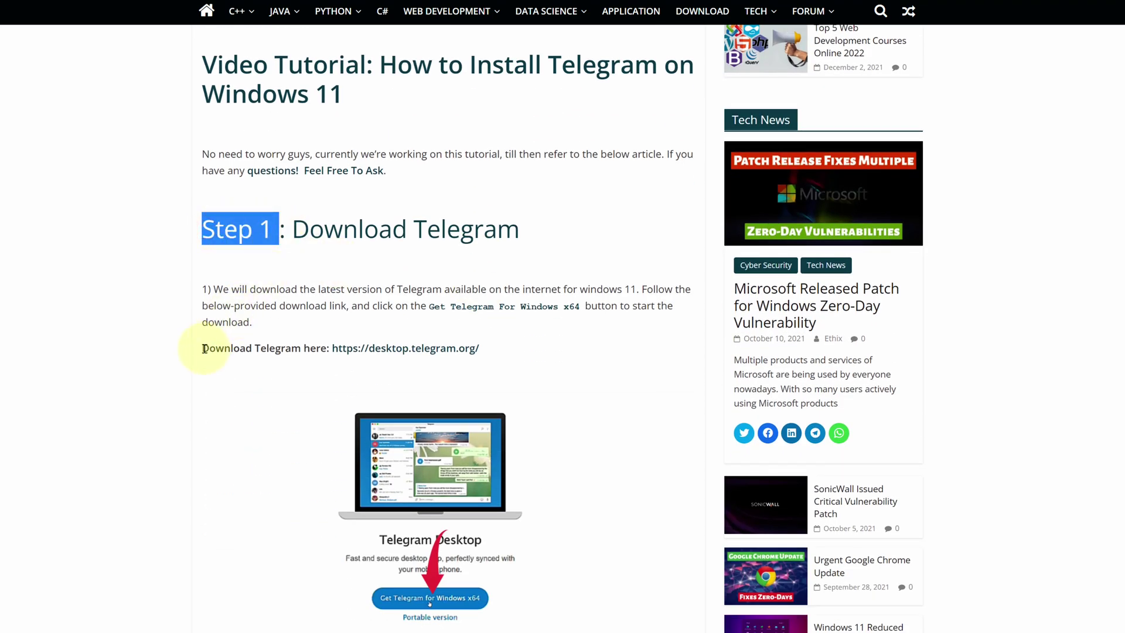
{"action": "left_click_drag", "start_coordinate": [205, 349], "coordinate": [303, 347]}
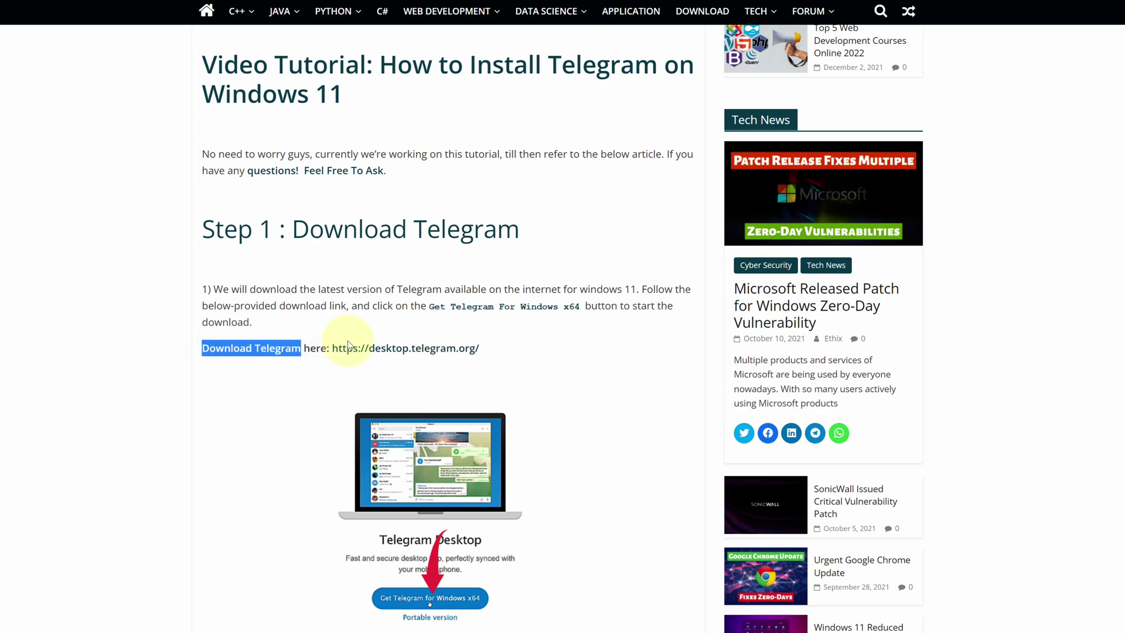
{"action": "left_click", "coordinate": [405, 354]}
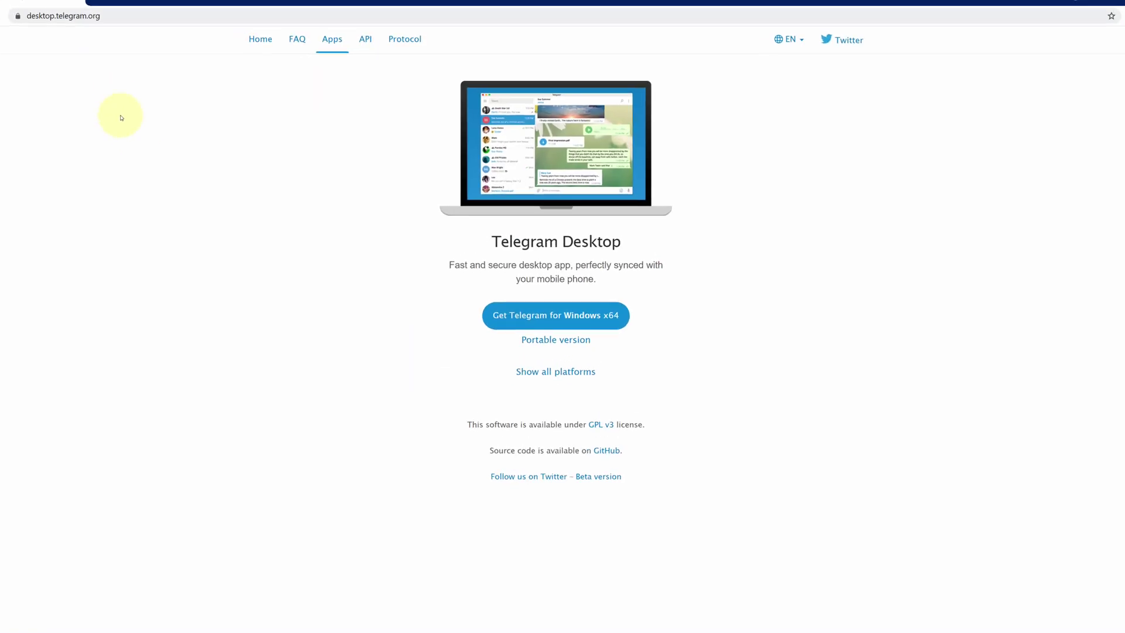
{"action": "left_click", "coordinate": [461, 258]}
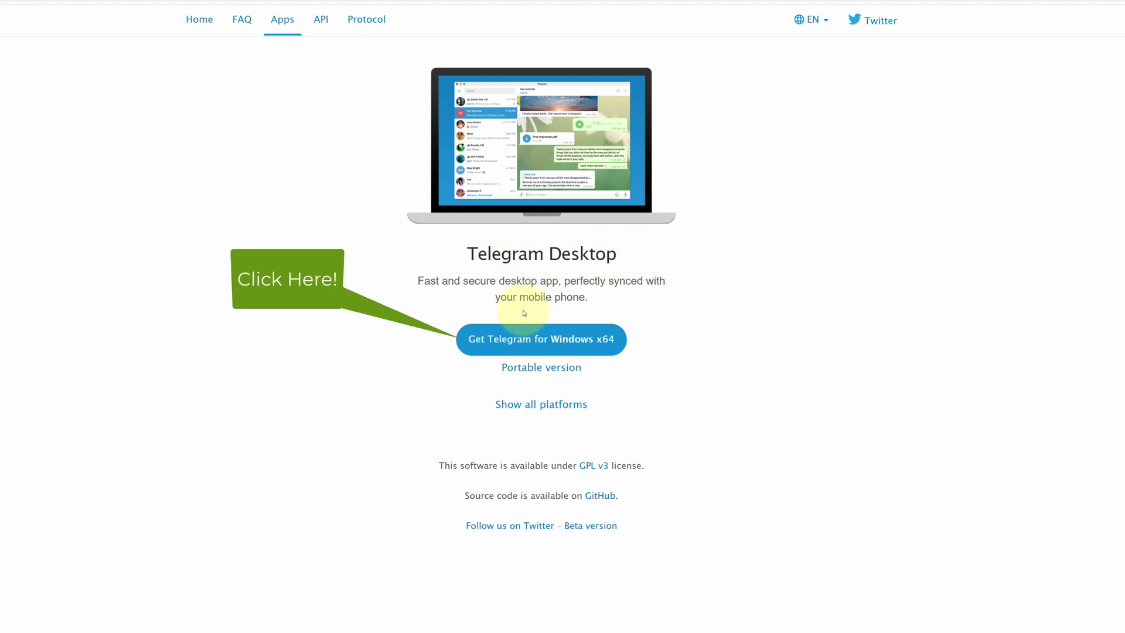
{"action": "left_click", "coordinate": [540, 345]}
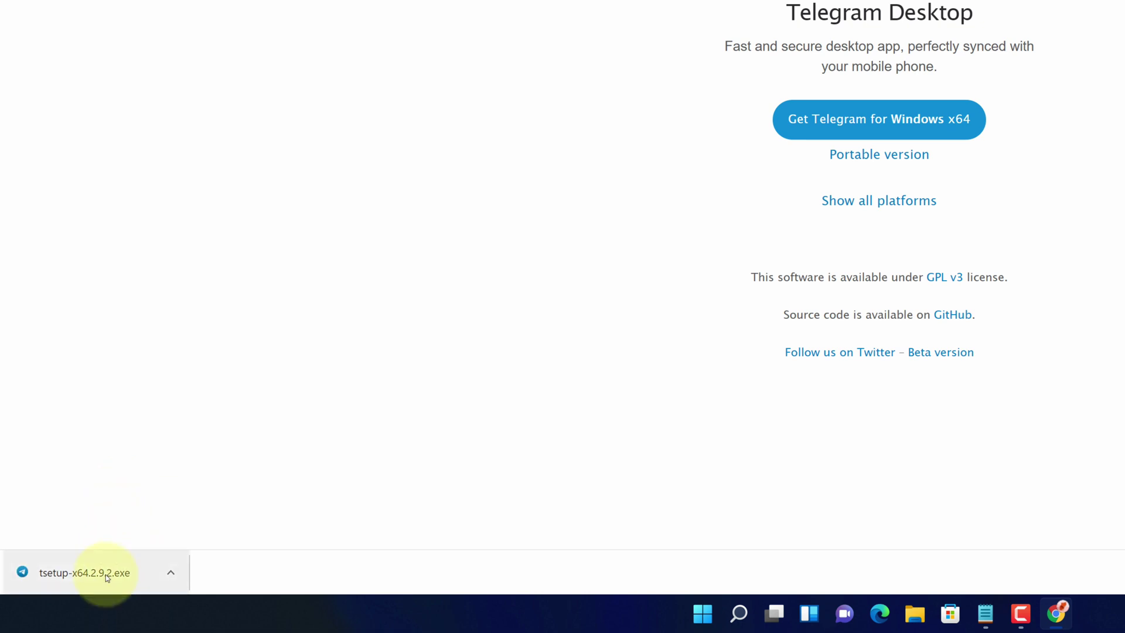
Show the downloaded tsetup-x64.2.9.2.exe in its folder and run it with English as the setup language.
{"action": "left_click", "coordinate": [170, 574]}
{"action": "left_click", "coordinate": [194, 519]}
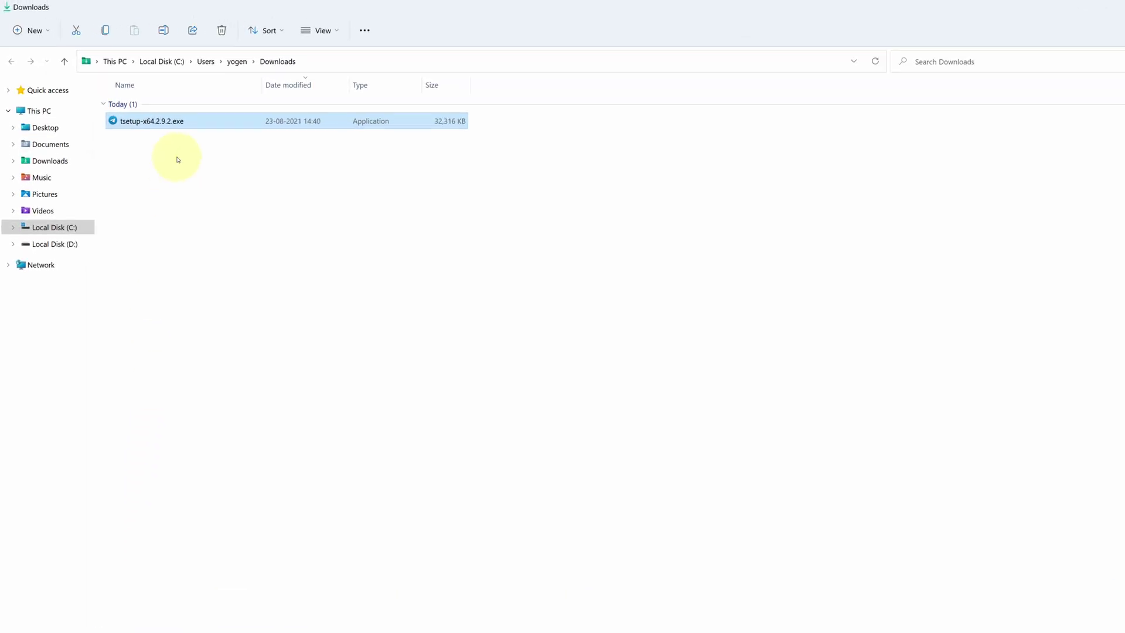
{"action": "double_click", "coordinate": [165, 129]}
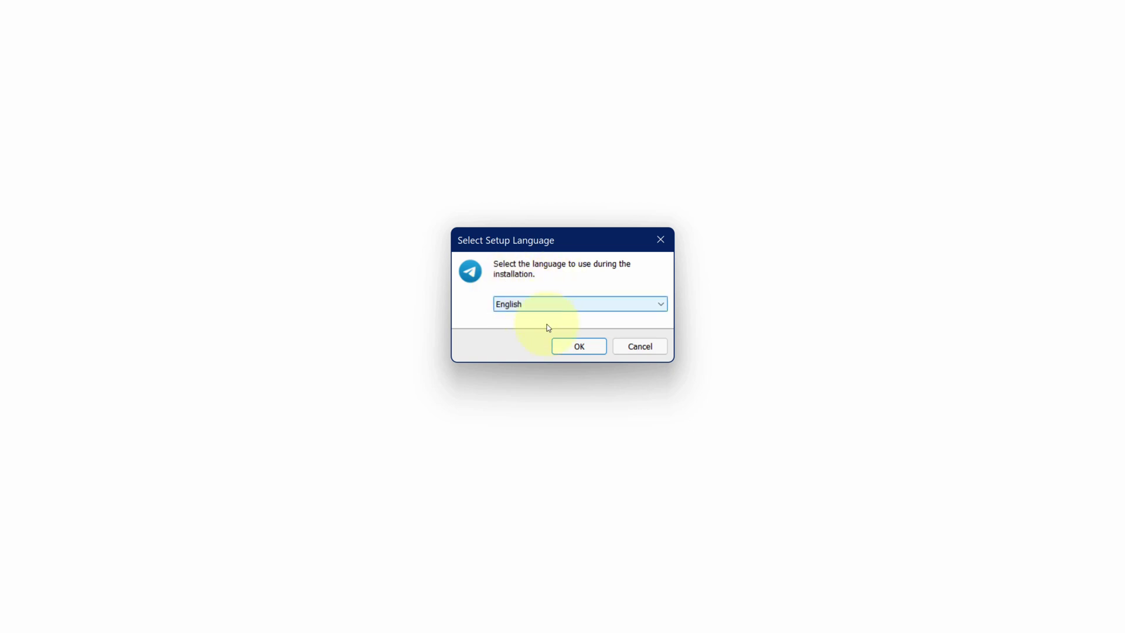
{"action": "left_click", "coordinate": [571, 347]}
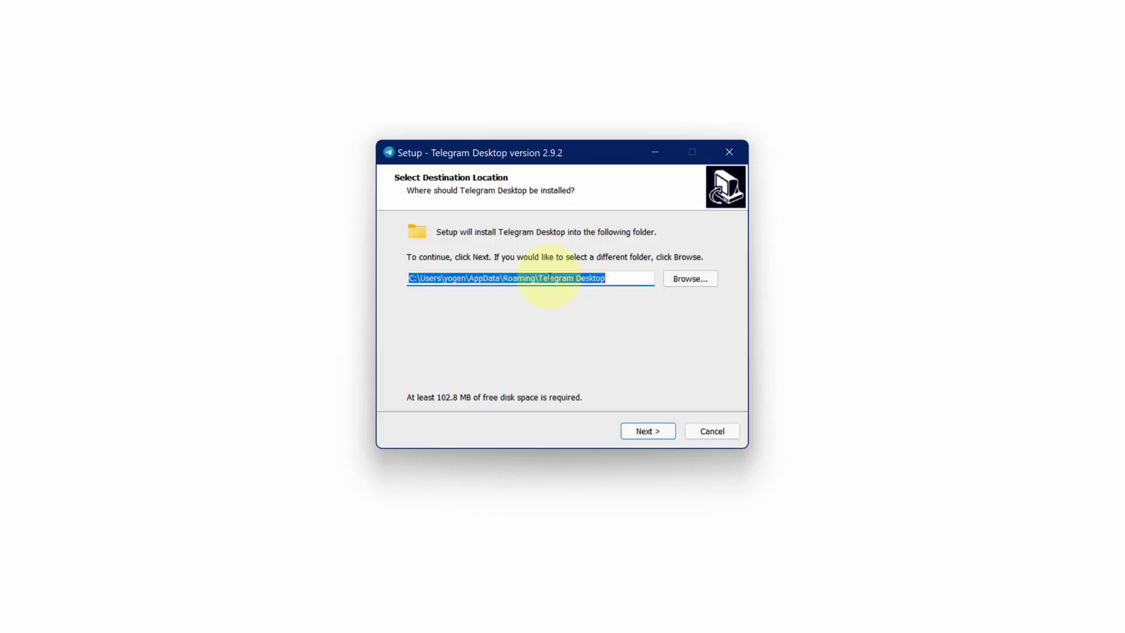
Move the Telegram setup window aside and close the Downloads folder and browser windows behind it.
{"action": "left_click_drag", "start_coordinate": [515, 154], "coordinate": [472, 158]}
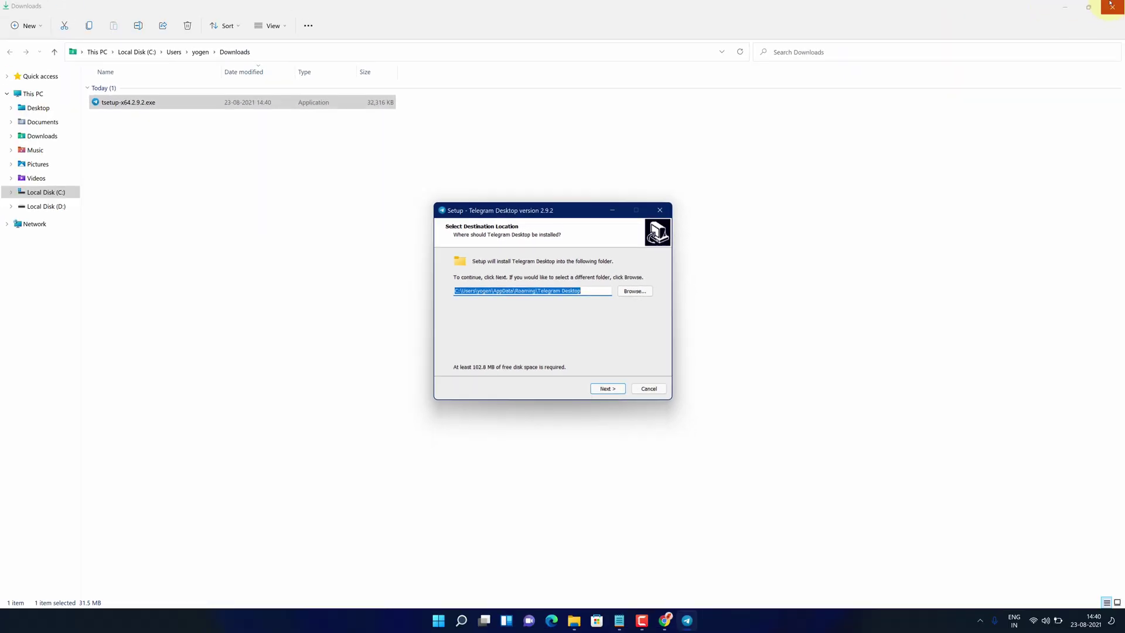
{"action": "left_click", "coordinate": [1112, 5]}
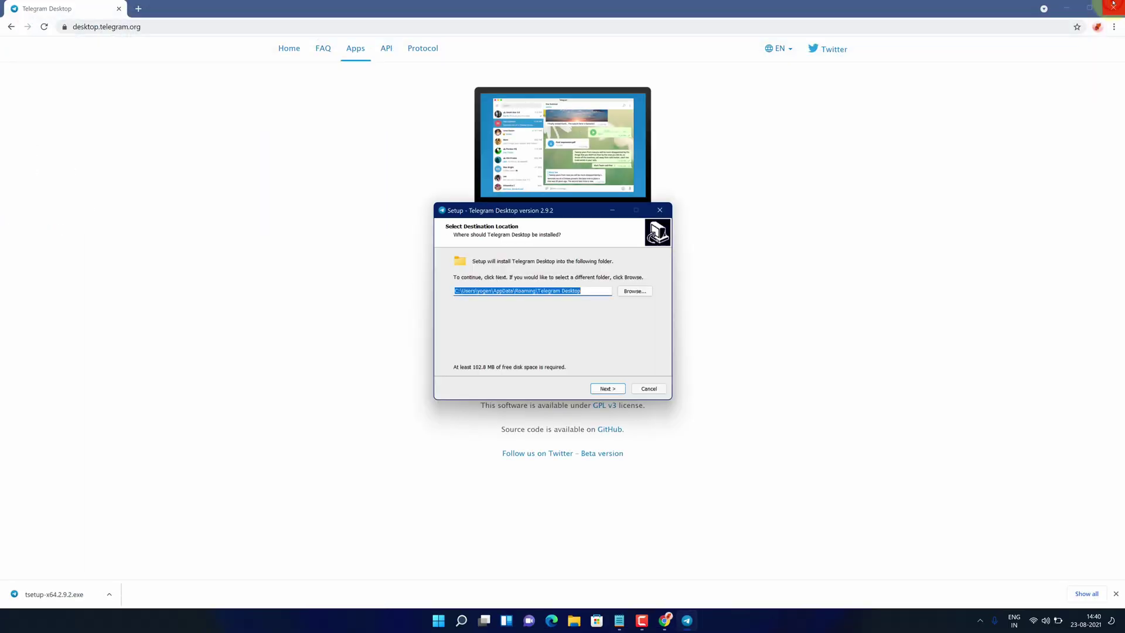
{"action": "left_click", "coordinate": [1112, 6]}
{"action": "left_click", "coordinate": [492, 138]}
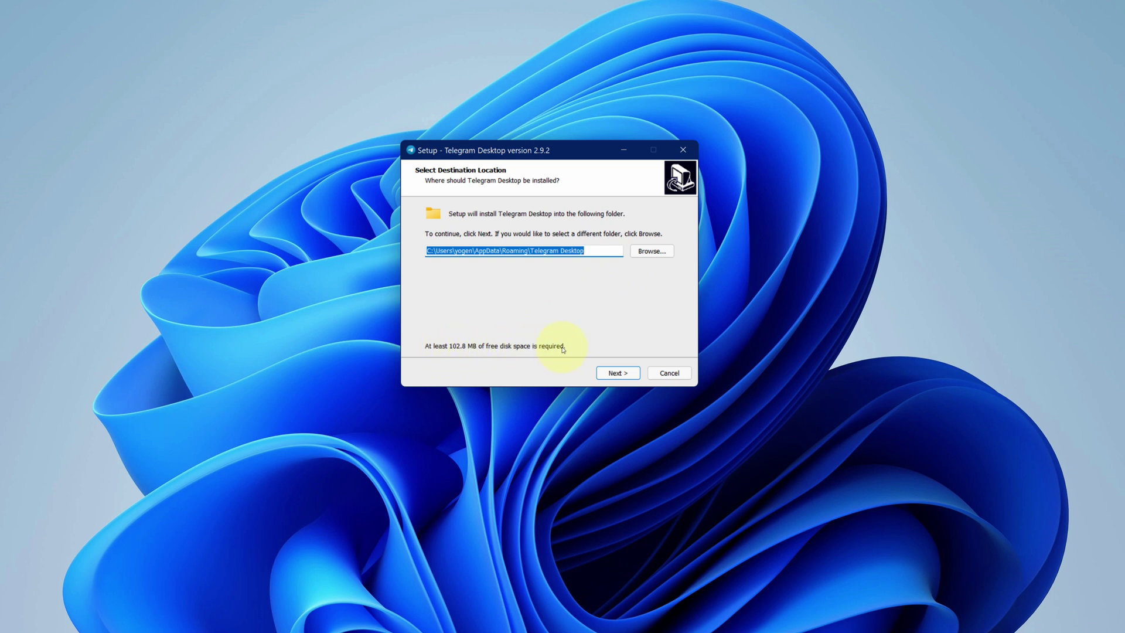
Install Telegram Desktop with the default destination, Start Menu folder and desktop shortcut, and finish setup with Launch Telegram enabled.
{"action": "left_click", "coordinate": [617, 372]}
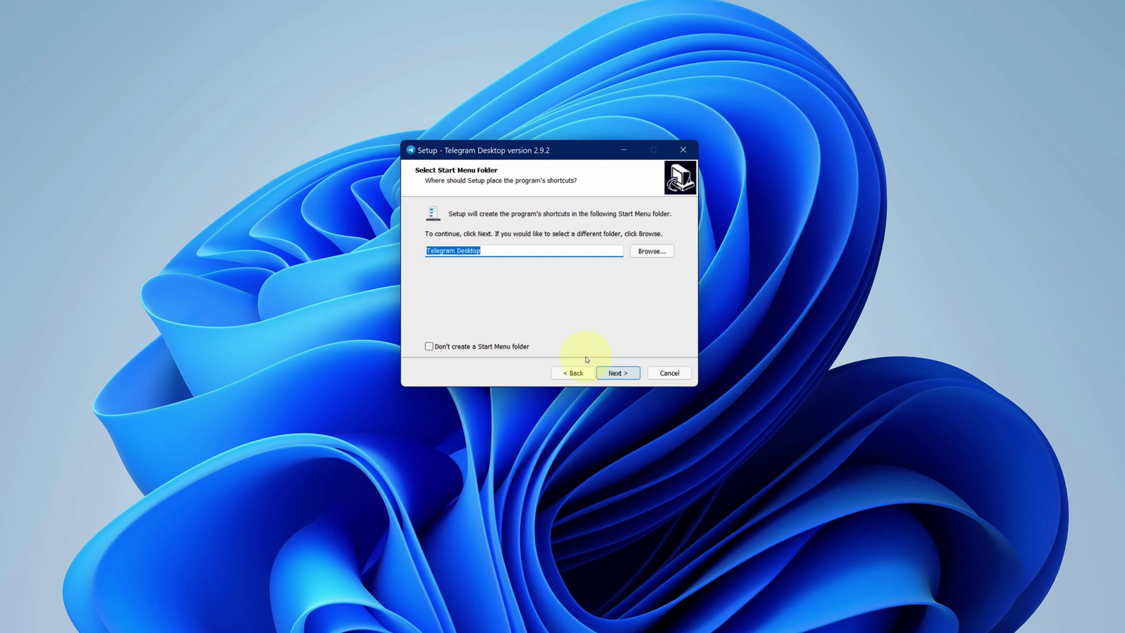
{"action": "left_click", "coordinate": [620, 374]}
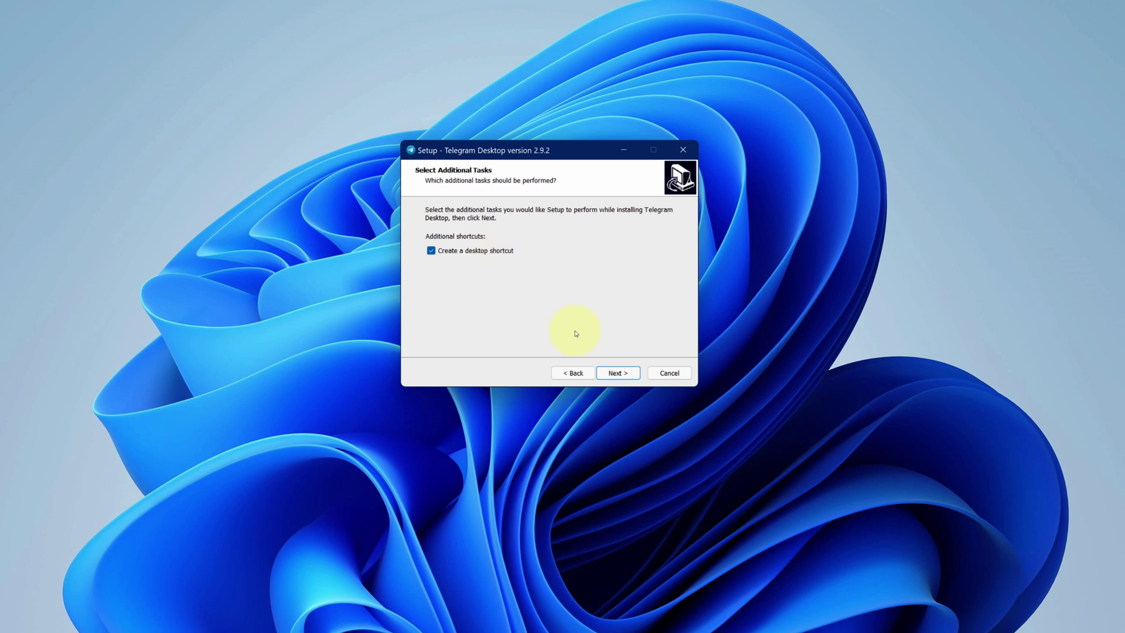
{"action": "left_click", "coordinate": [614, 374]}
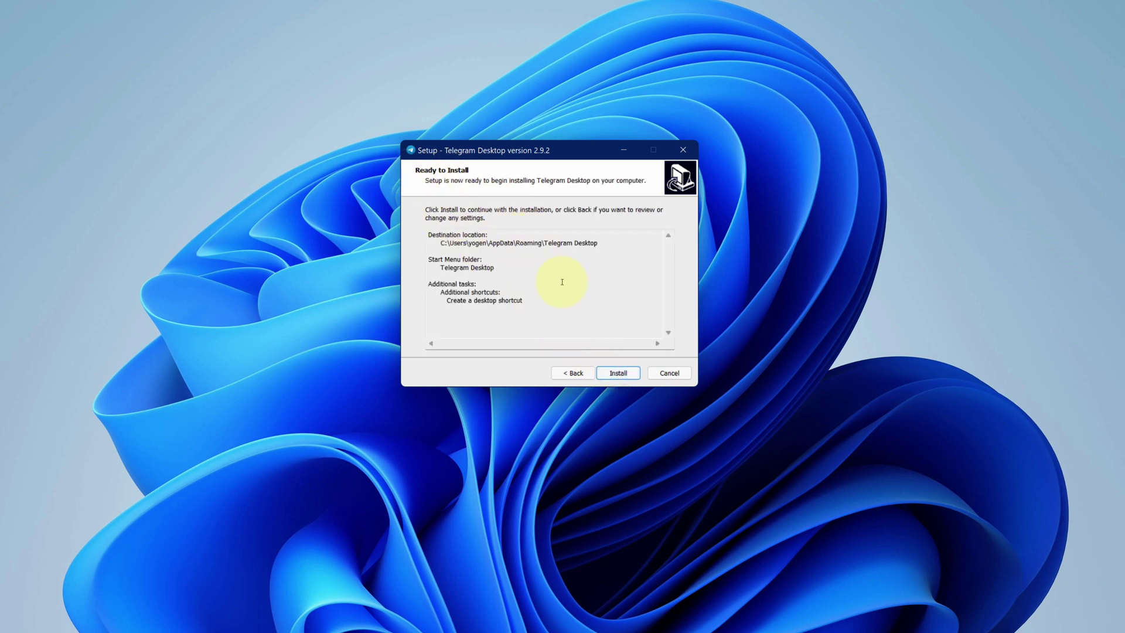
{"action": "left_click", "coordinate": [613, 374]}
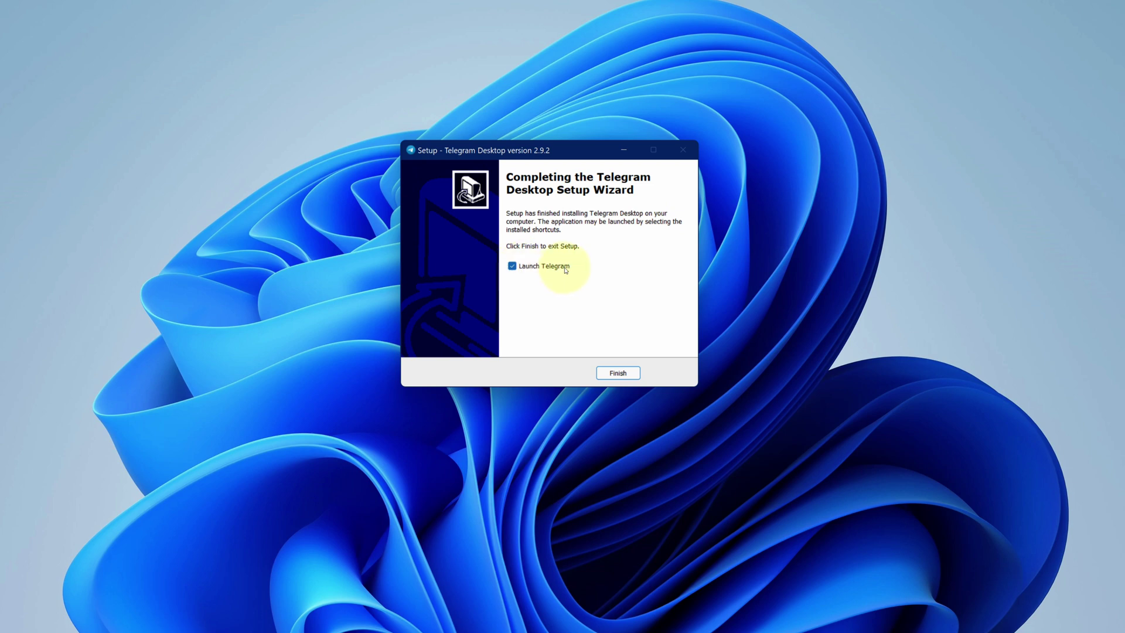
{"action": "left_click", "coordinate": [617, 374]}
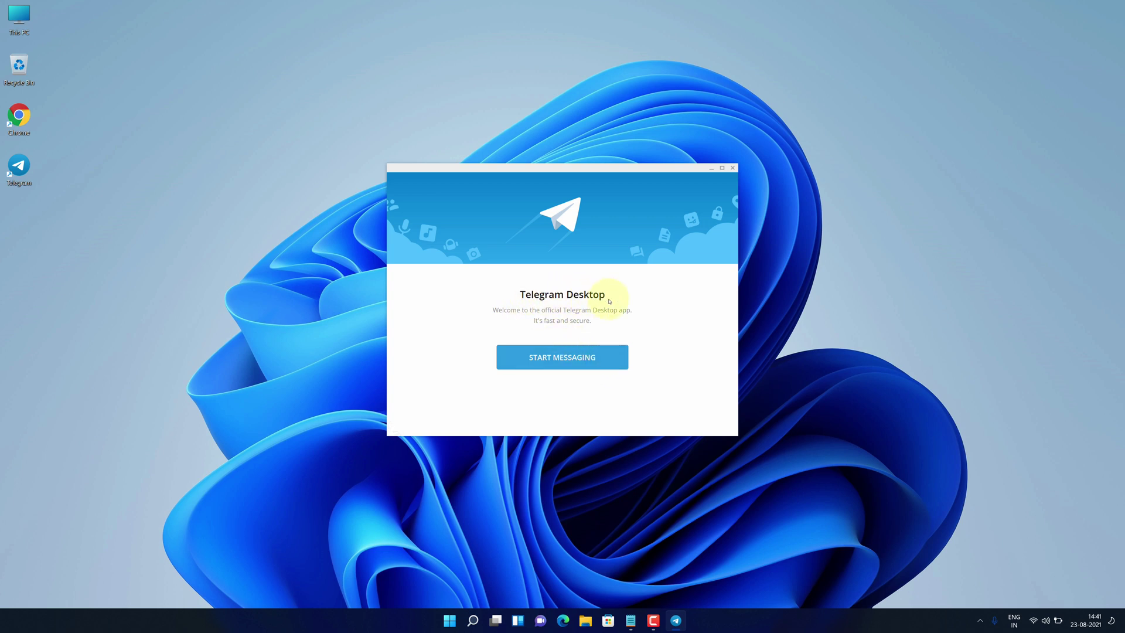
Maximize Telegram Desktop, start messaging, and submit the mobile phone number with India (+91) as the country.
{"action": "left_click", "coordinate": [723, 169]}
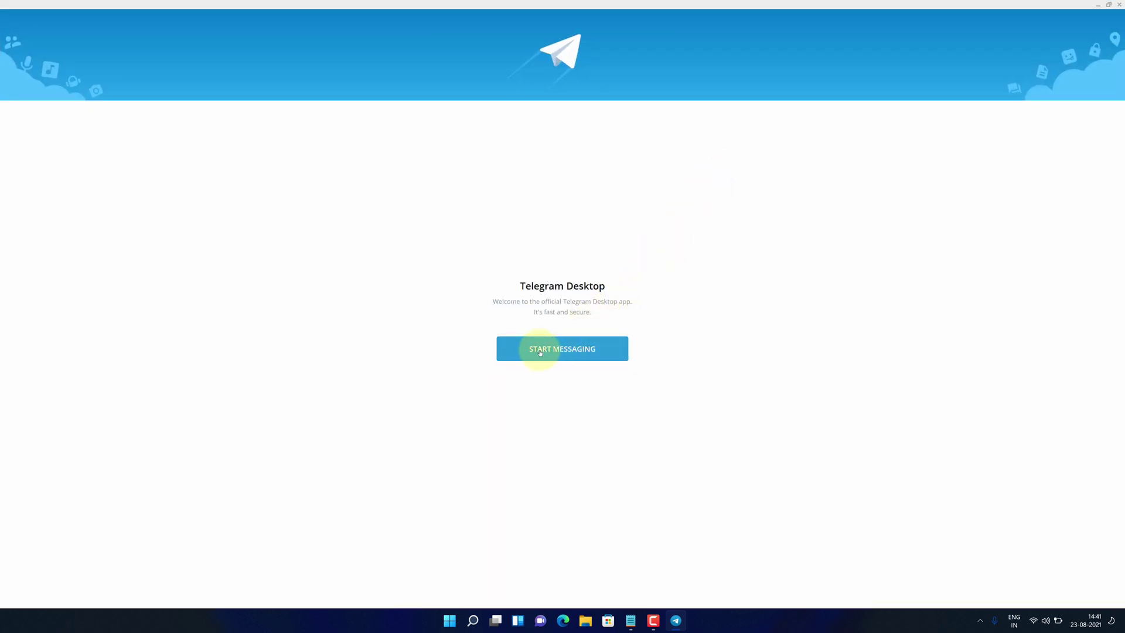
{"action": "left_click", "coordinate": [565, 350]}
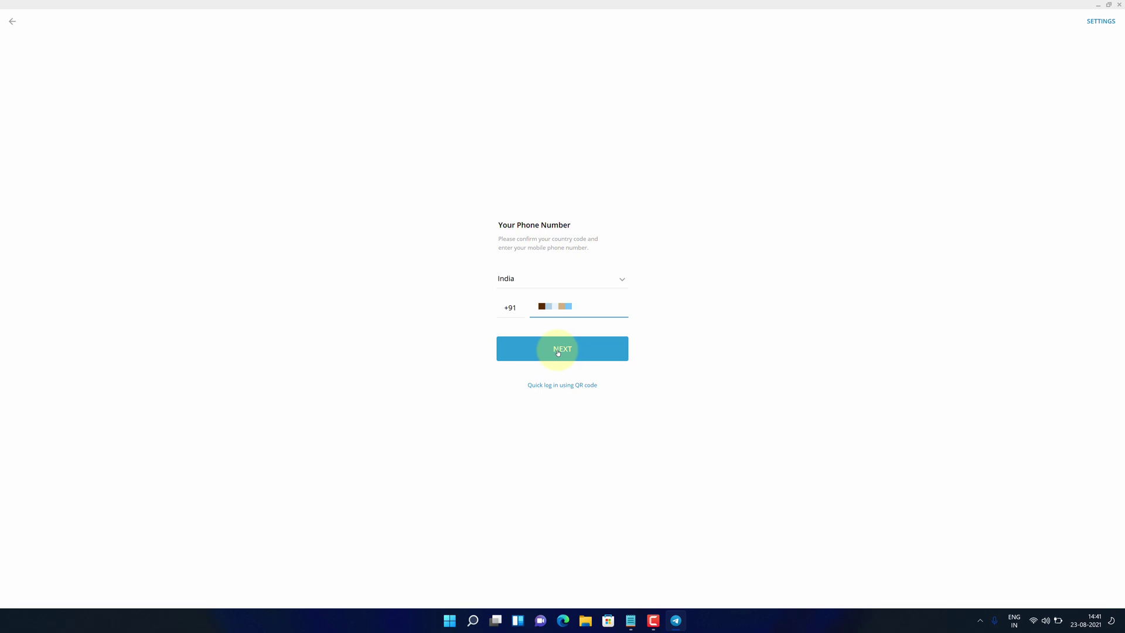
{"action": "left_click", "coordinate": [560, 350]}
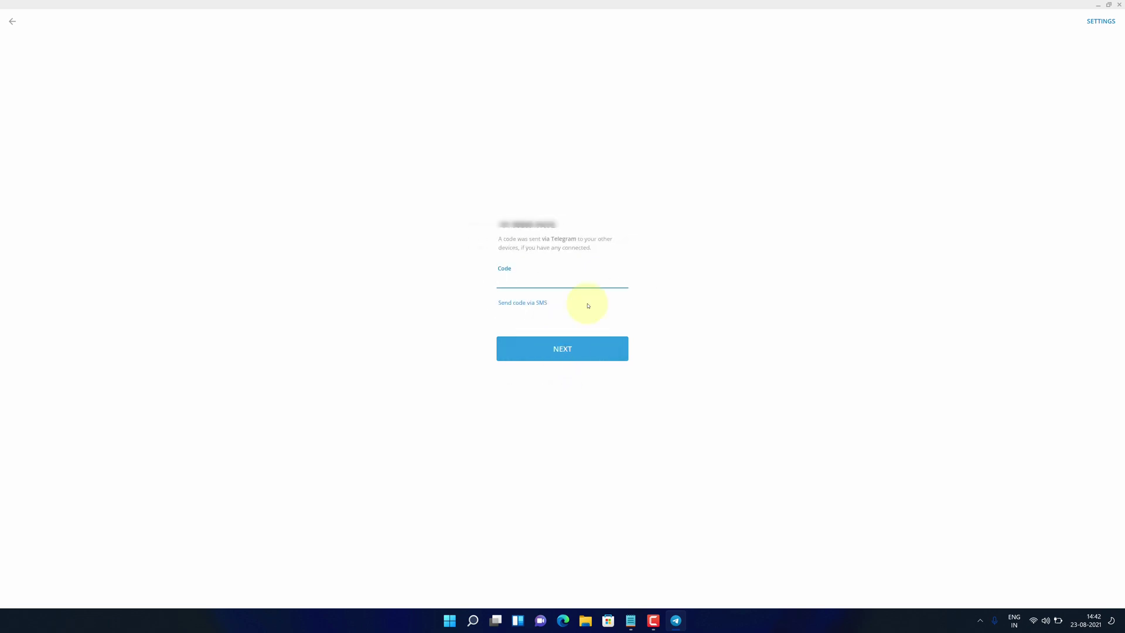